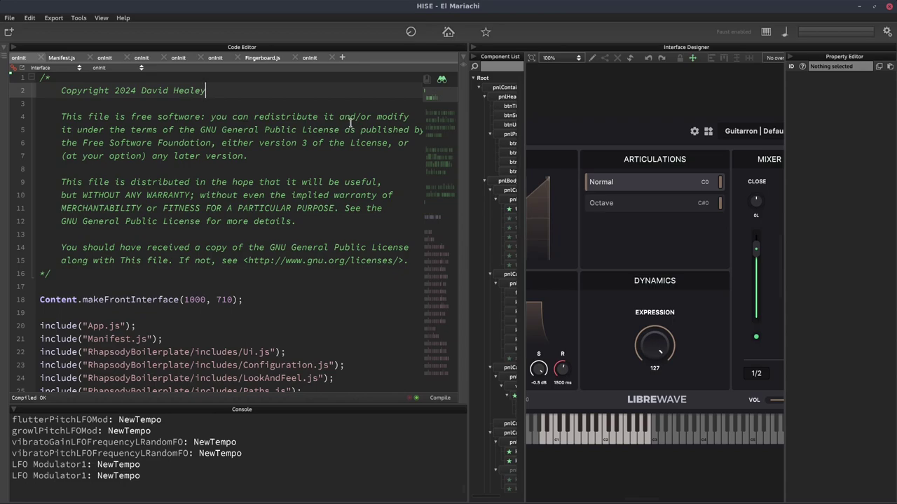
# Add a new floating Popout window, move it to the upper left and enlarge it
pyautogui.click(102, 19)
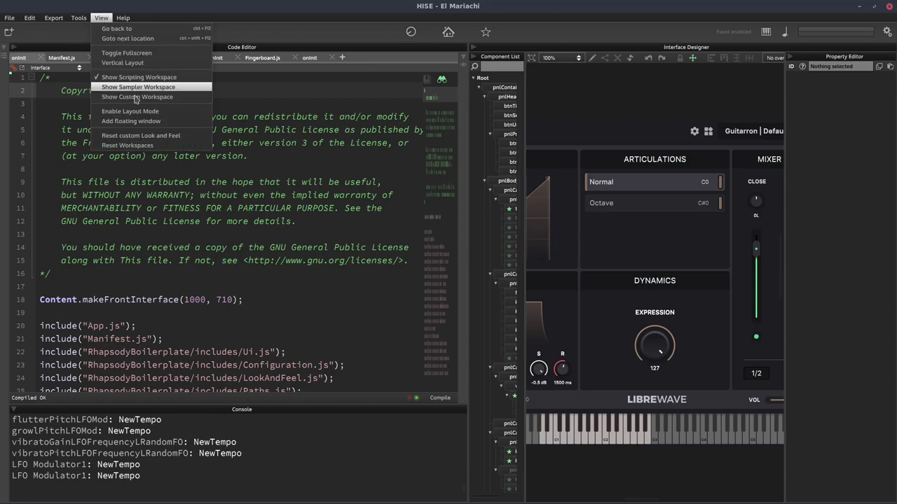
pyautogui.click(132, 121)
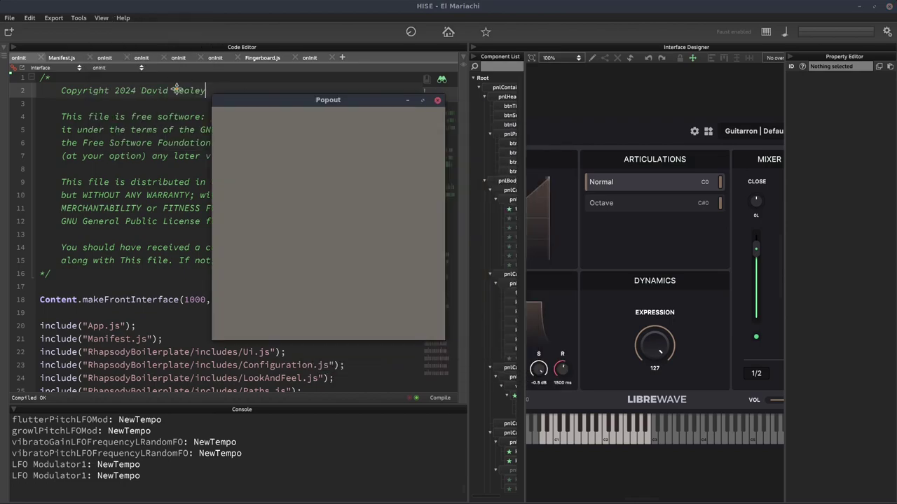
pyautogui.moveTo(176, 90); pyautogui.dragTo(37, 52)
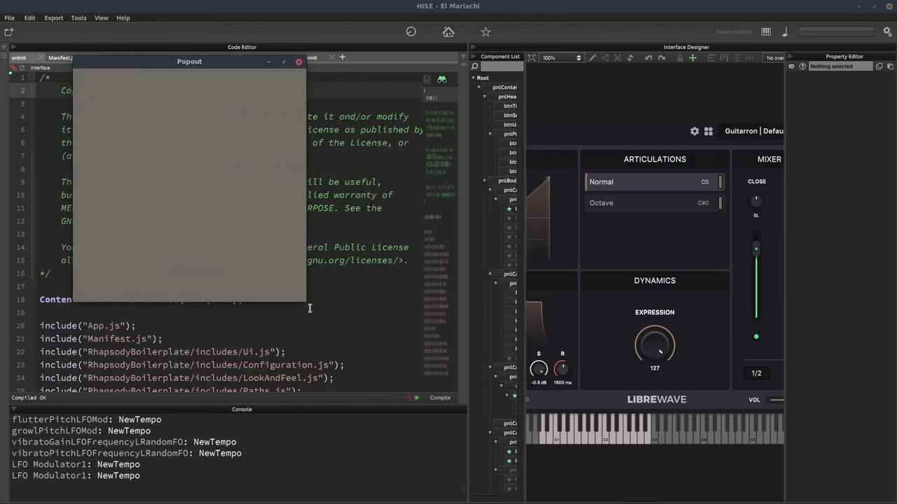
pyautogui.moveTo(303, 300); pyautogui.dragTo(613, 416)
# Enable Global Layout Mode and add a Horizontal Tile with three row panes
pyautogui.rightClick(342, 203)
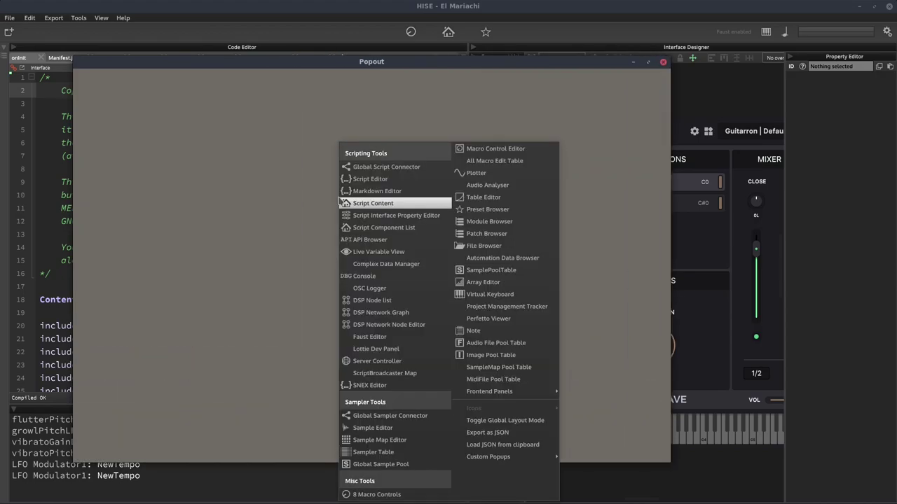
pyautogui.click(504, 422)
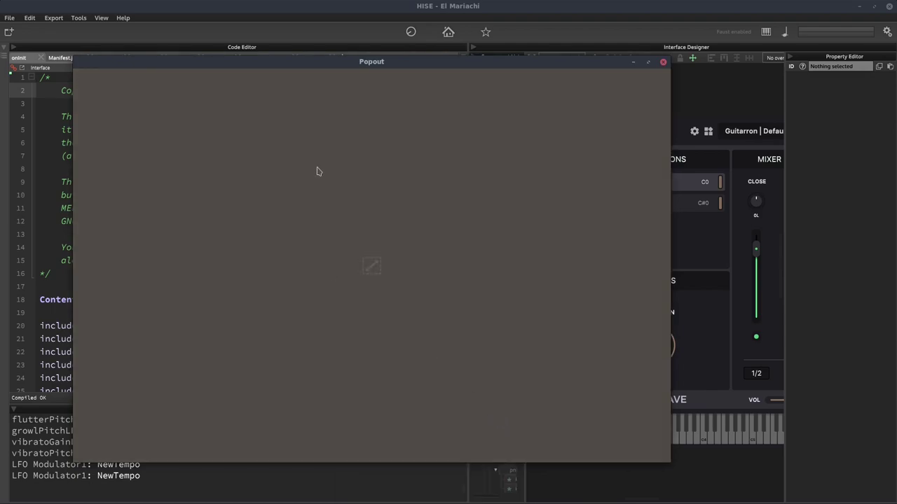
pyautogui.rightClick(324, 103)
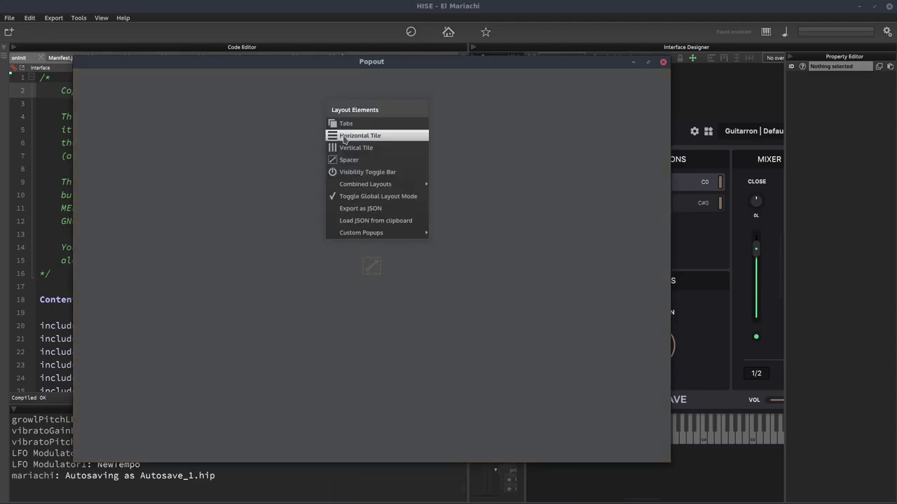
pyautogui.click(365, 137)
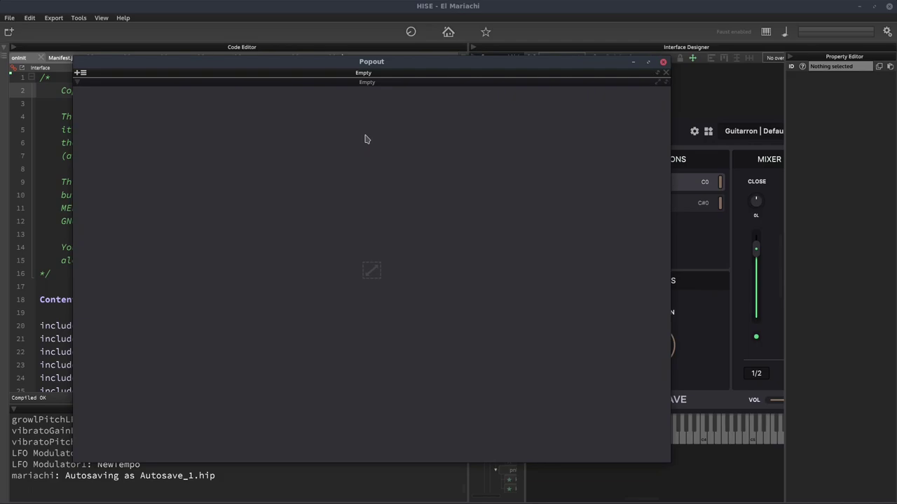
pyautogui.click(82, 73)
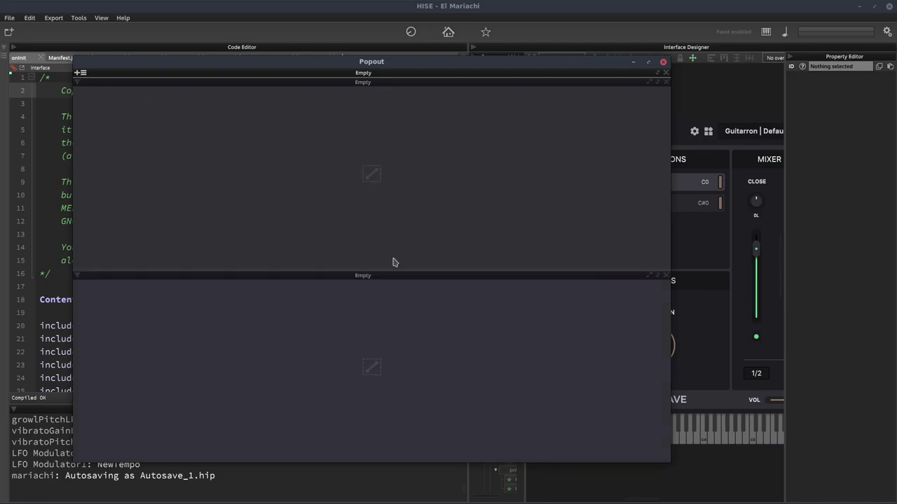
pyautogui.moveTo(390, 275); pyautogui.dragTo(391, 163)
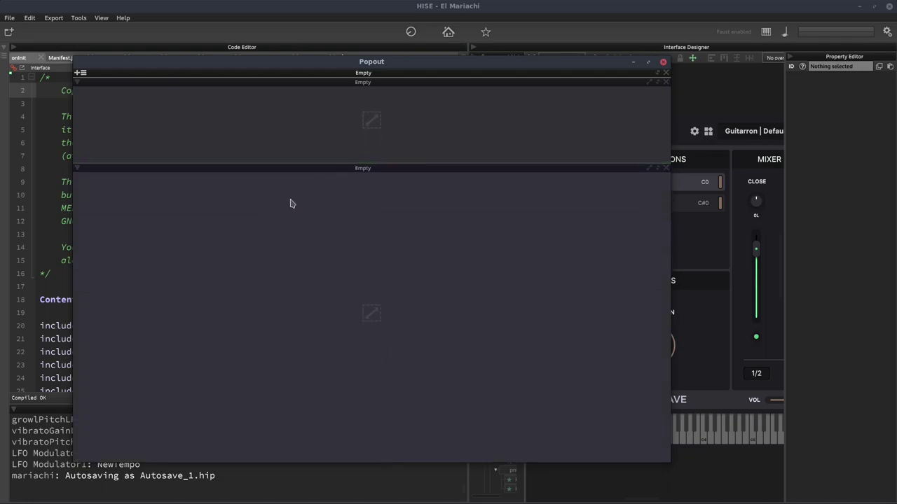
pyautogui.click(81, 73)
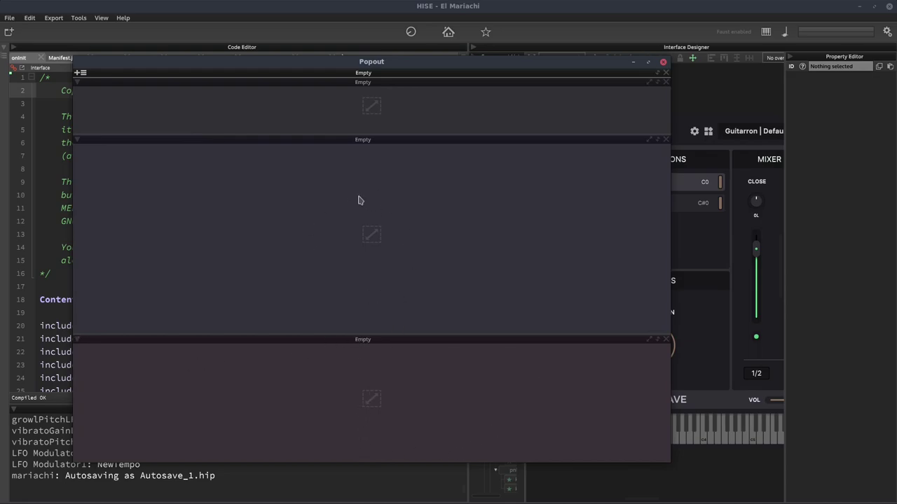
# Turn the middle row into a Vertical Tile with two columns
pyautogui.rightClick(293, 184)
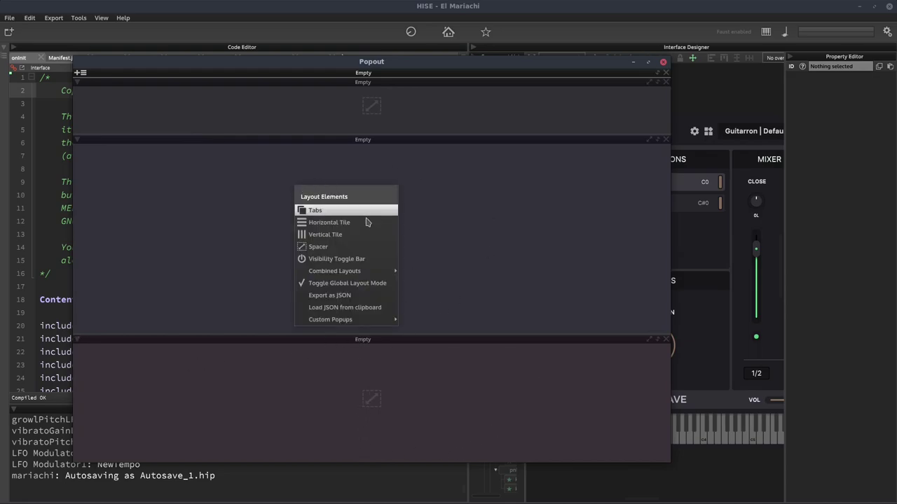
pyautogui.click(329, 235)
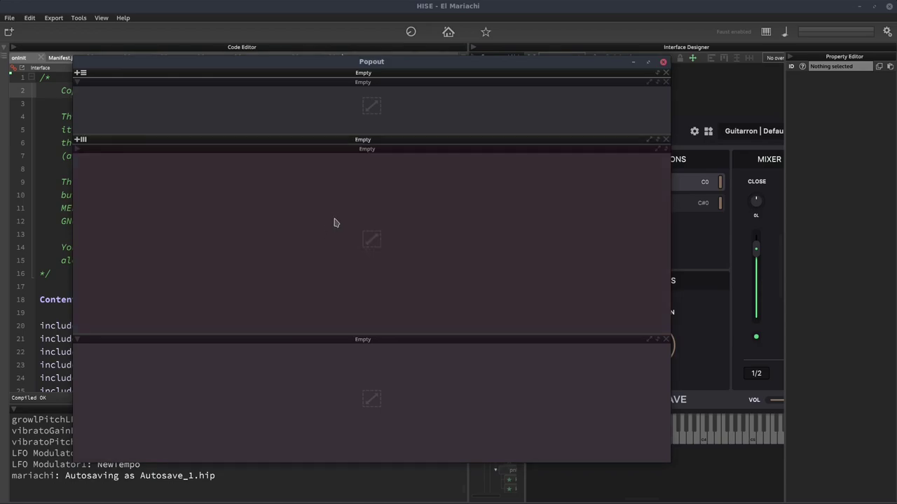
pyautogui.click(80, 141)
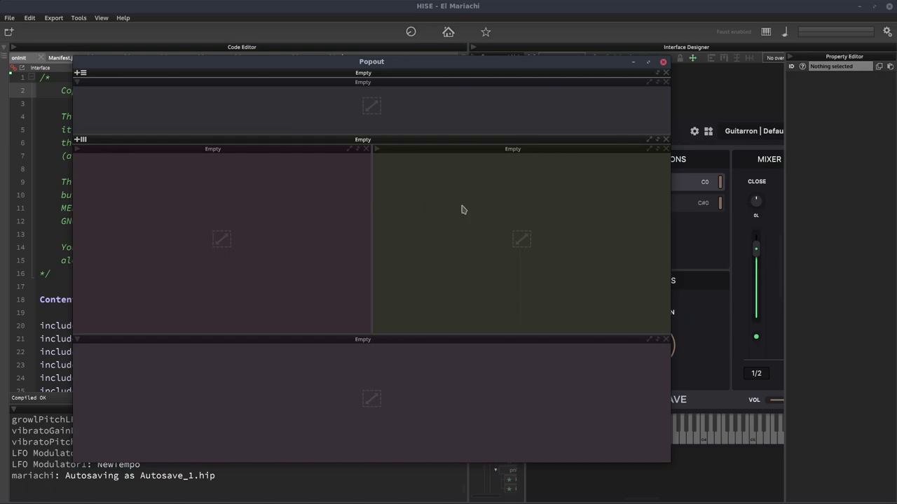
# Turn off Toggle Global Layout Mode for the Popout
pyautogui.rightClick(217, 217)
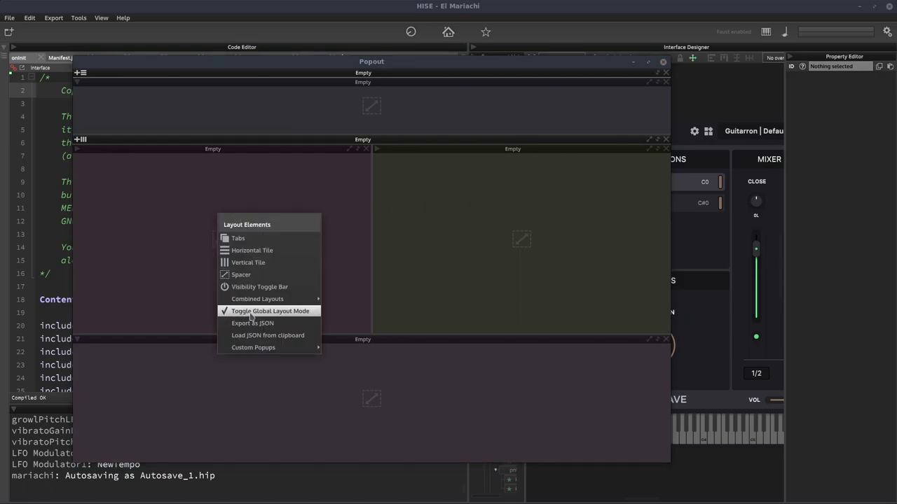
pyautogui.click(270, 315)
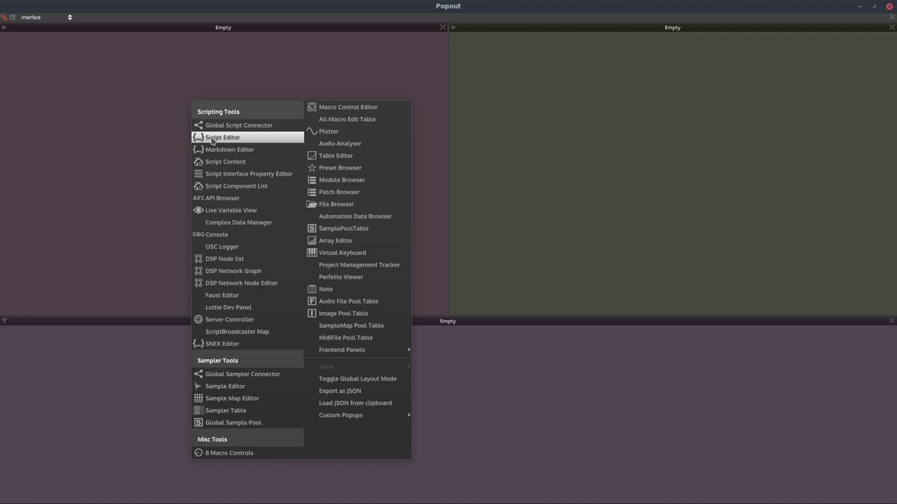
# Make the left and right middle panes Script Editors
pyautogui.click(211, 138)
pyautogui.rightClick(727, 75)
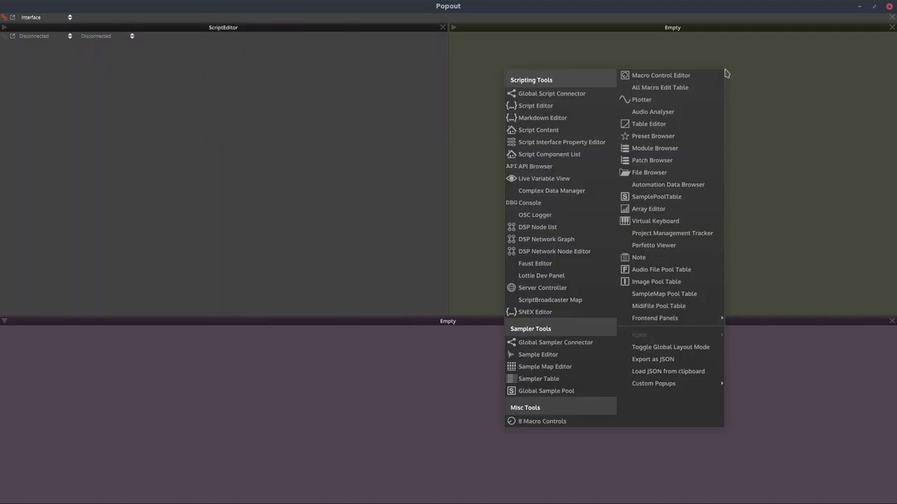
pyautogui.click(570, 105)
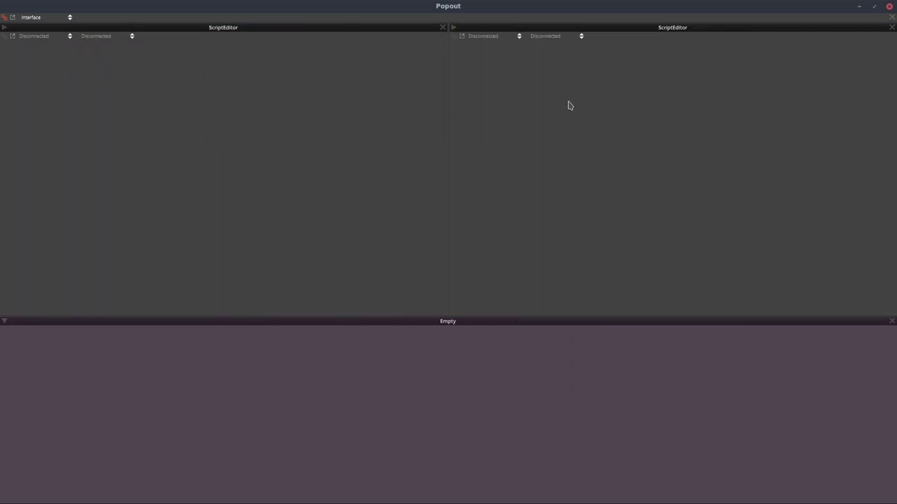
# Make the bottom pane a Console, lower its divider and clear the console log
pyautogui.rightClick(346, 358)
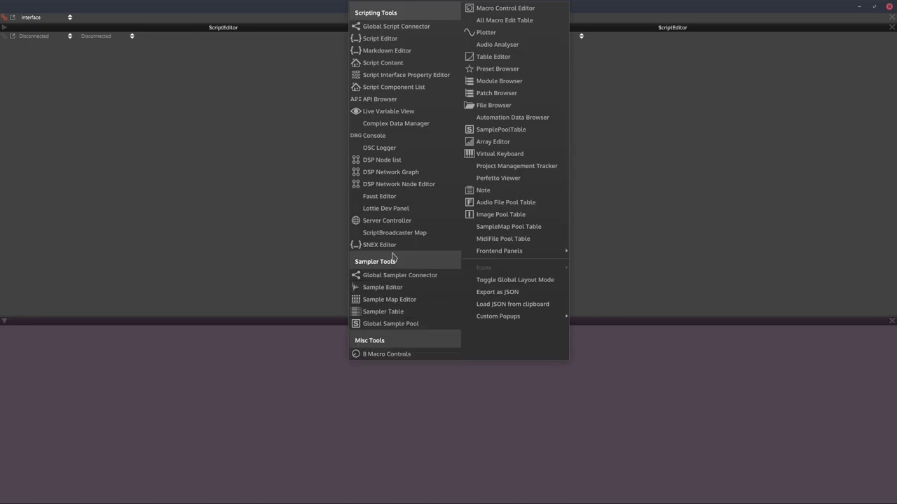
pyautogui.click(392, 137)
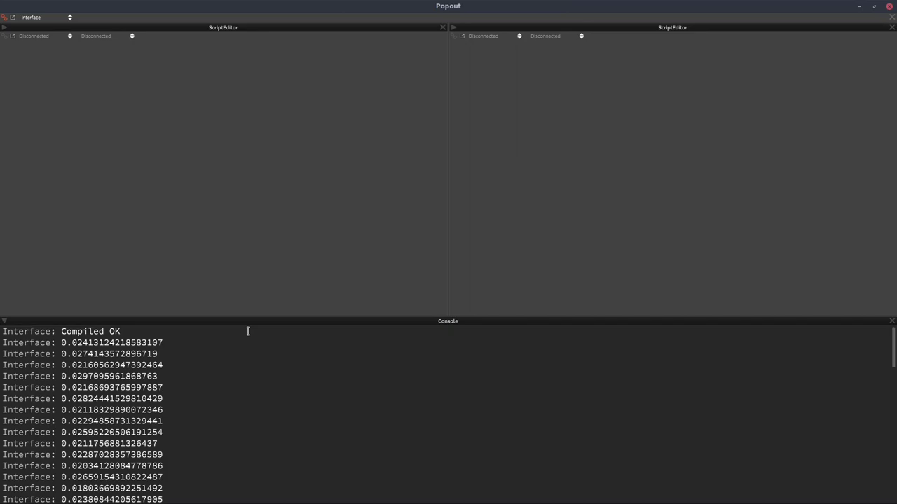
pyautogui.moveTo(351, 317); pyautogui.dragTo(350, 356)
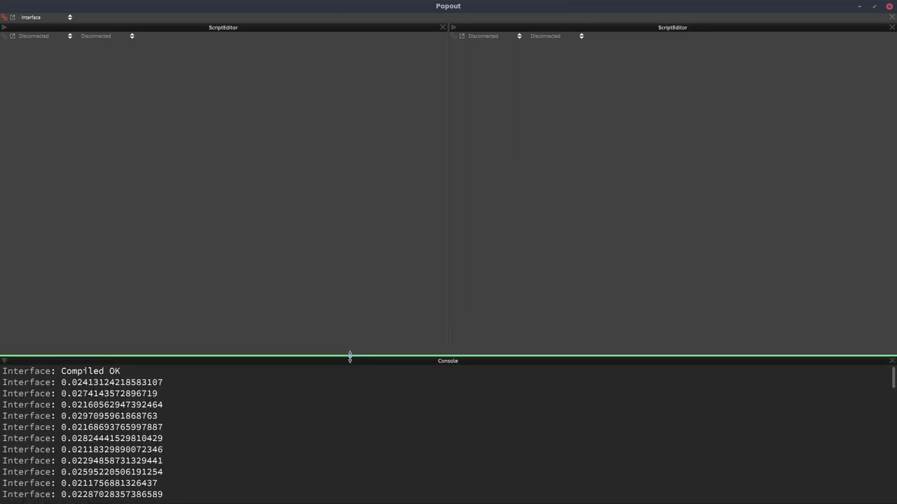
pyautogui.rightClick(302, 394)
pyautogui.click(334, 380)
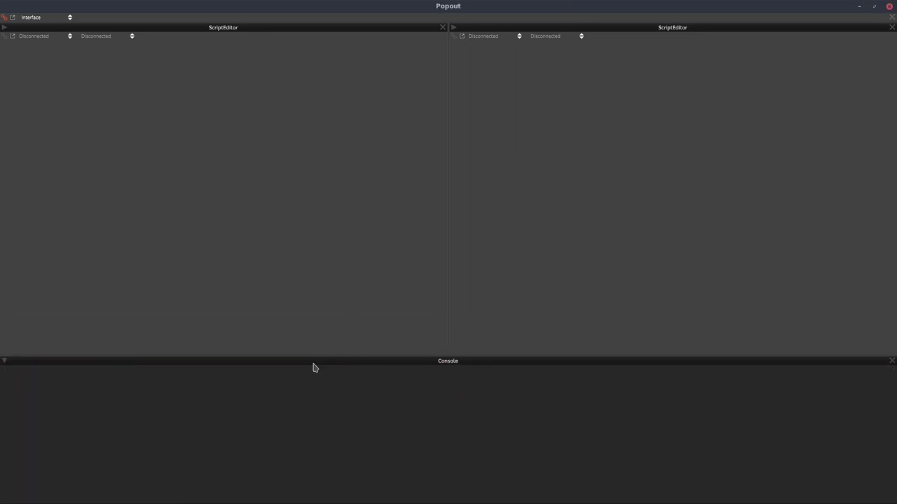
pyautogui.moveTo(340, 354); pyautogui.dragTo(341, 362)
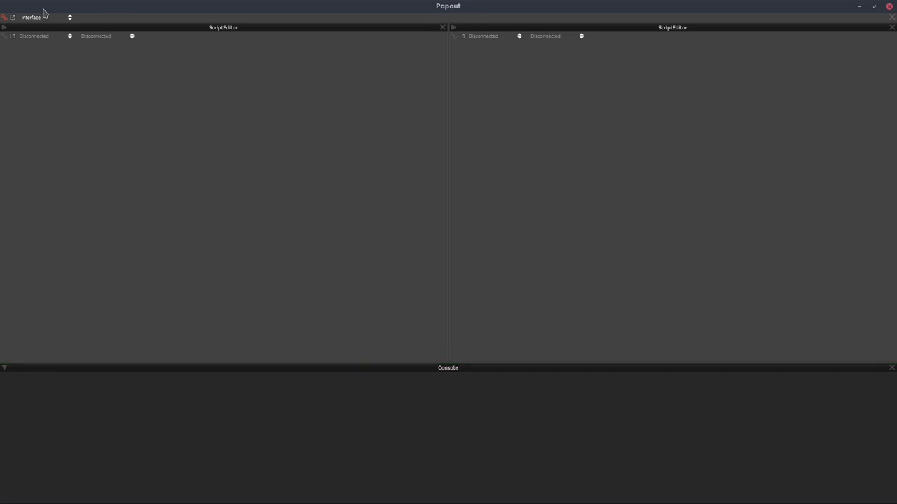
# Restore the Popout to a smaller window and hide the main window's Module Tree
pyautogui.click(55, 19)
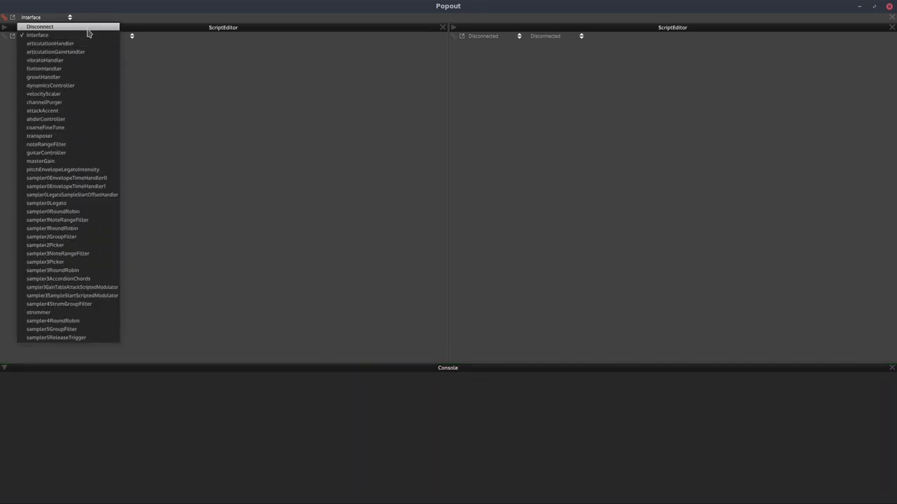
pyautogui.click(162, 19)
pyautogui.doubleClick(165, 11)
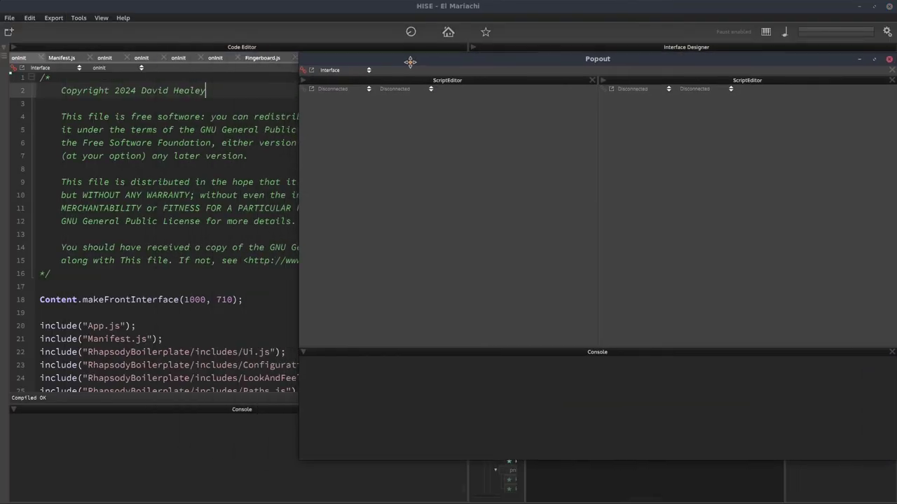
pyautogui.click(13, 48)
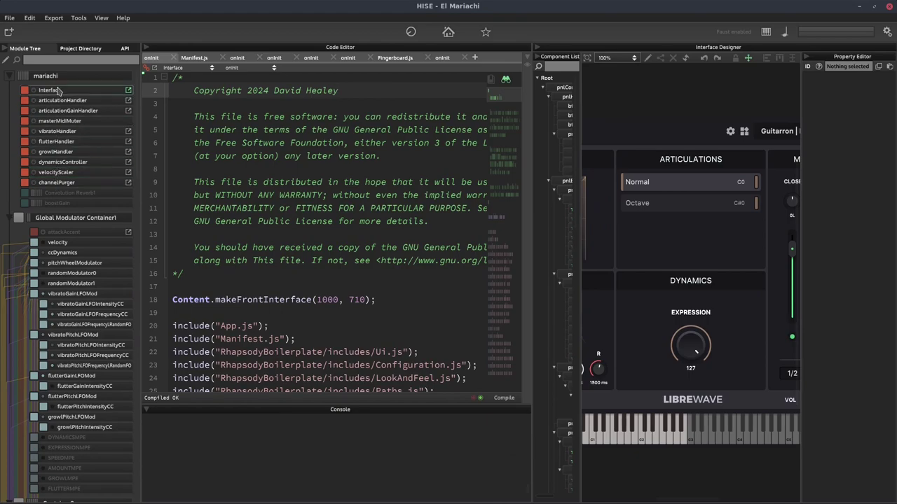
pyautogui.click(4, 46)
pyautogui.click(4, 46)
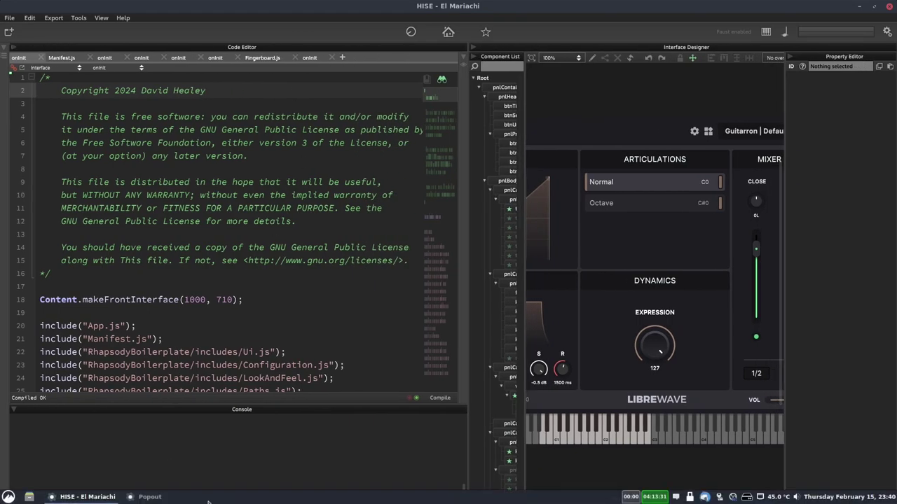
# Bring the Popout to the front, centre it and maximise it
pyautogui.click(200, 498)
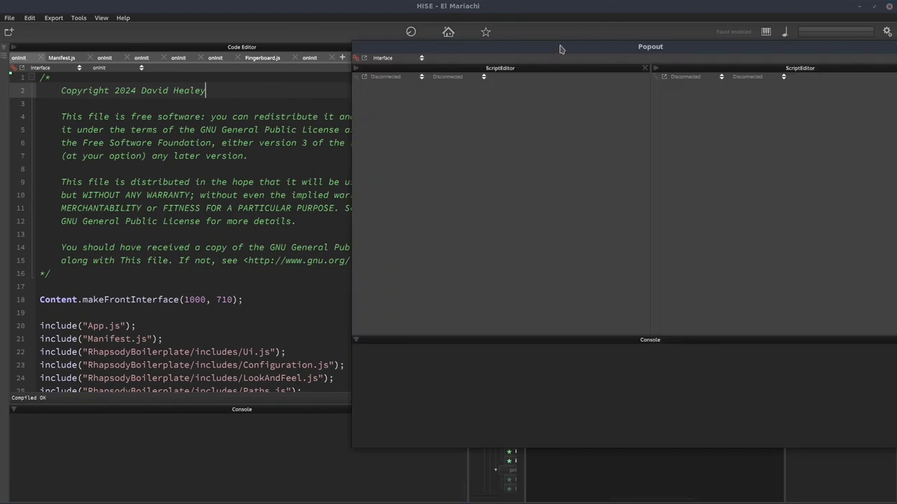
pyautogui.moveTo(560, 49); pyautogui.dragTo(285, 67)
pyautogui.doubleClick(285, 67)
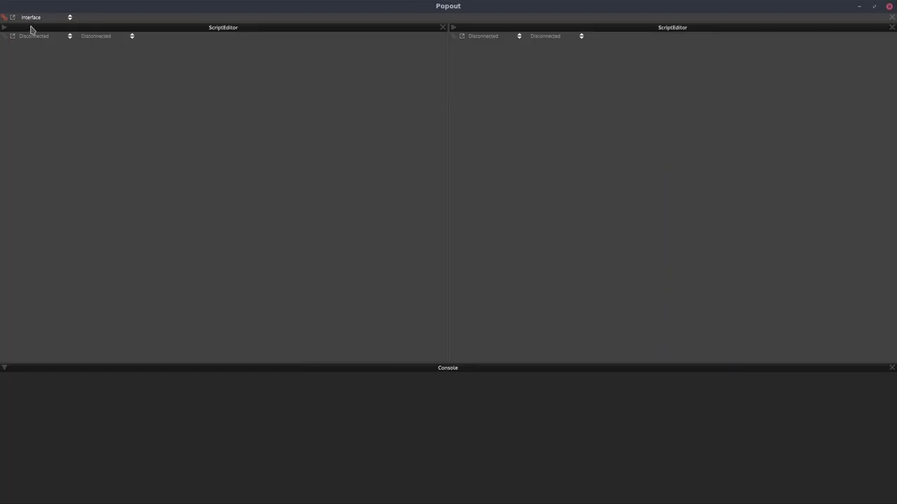
# Connect the global connector and both Script Editors to the Interface script
pyautogui.click(35, 18)
pyautogui.click(132, 44)
pyautogui.click(33, 36)
pyautogui.click(36, 54)
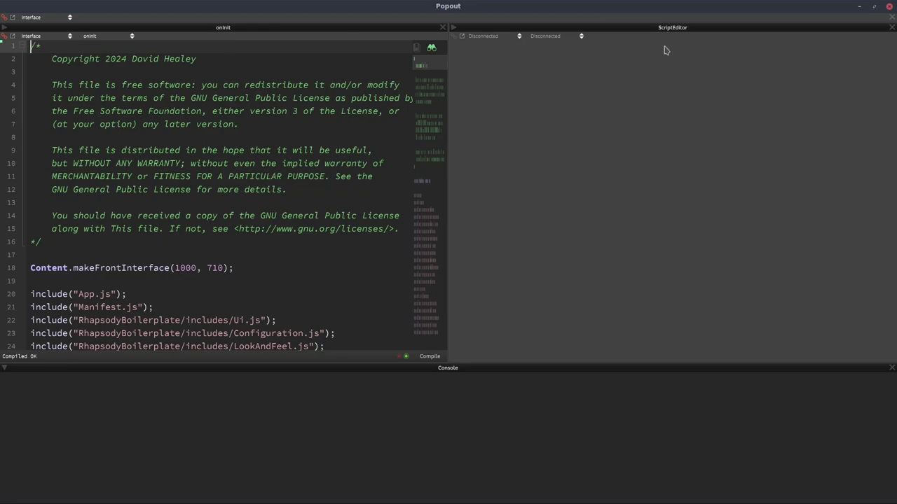
pyautogui.click(490, 35)
pyautogui.click(487, 54)
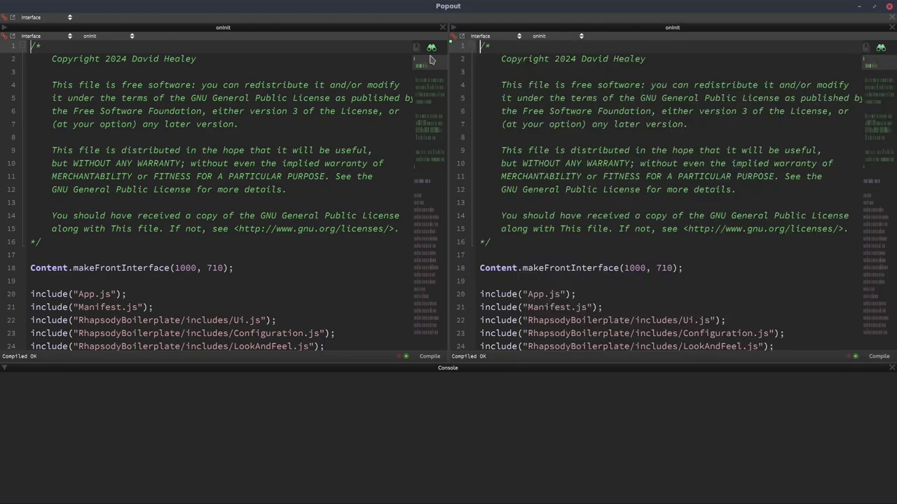
# Load Configuration.js into the right editor and Footer.js into the left editor
pyautogui.click(550, 36)
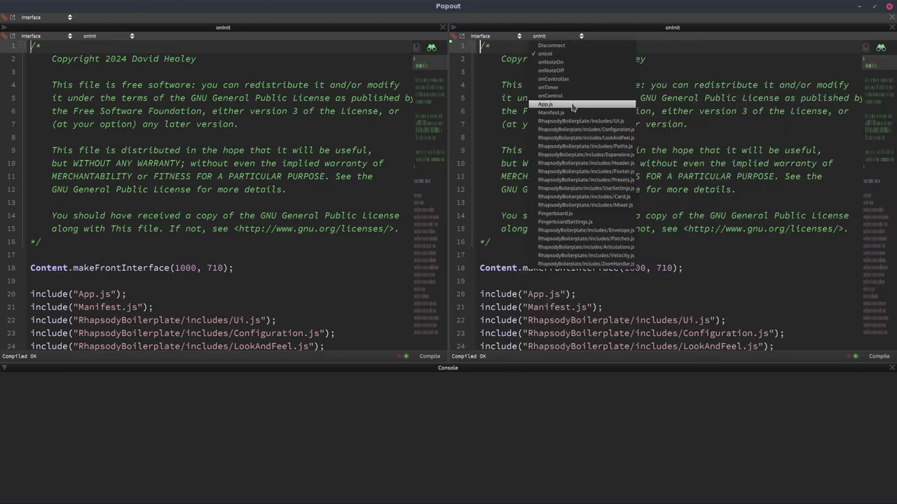
pyautogui.click(571, 129)
pyautogui.click(103, 40)
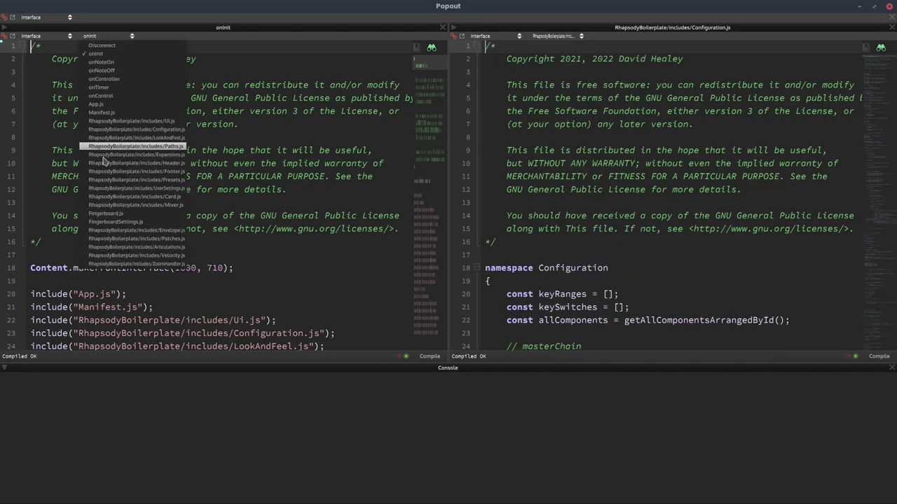
pyautogui.click(126, 172)
# Browse through the lines of Footer.js and Configuration.js in both editors
pyautogui.click(394, 121)
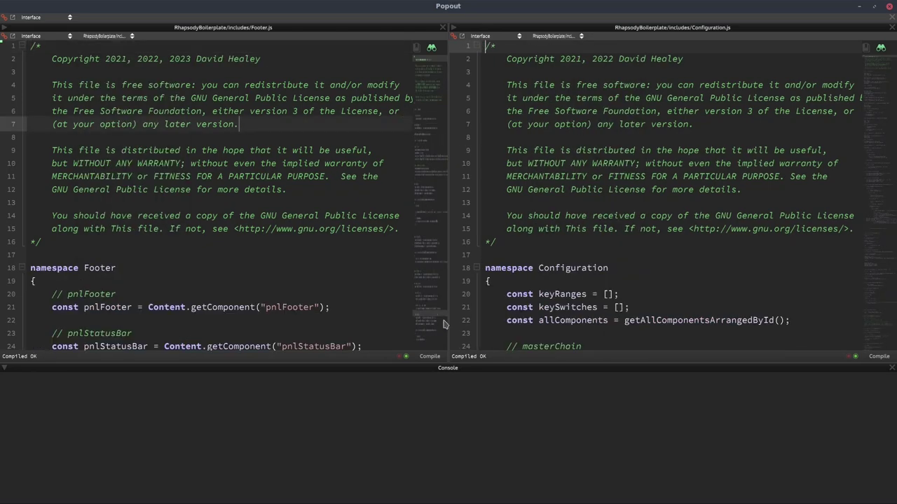
pyautogui.moveTo(429, 73)
pyautogui.mouseDown()
pyautogui.moveTo(429, 133)
pyautogui.moveTo(428, 70)
pyautogui.mouseUp()
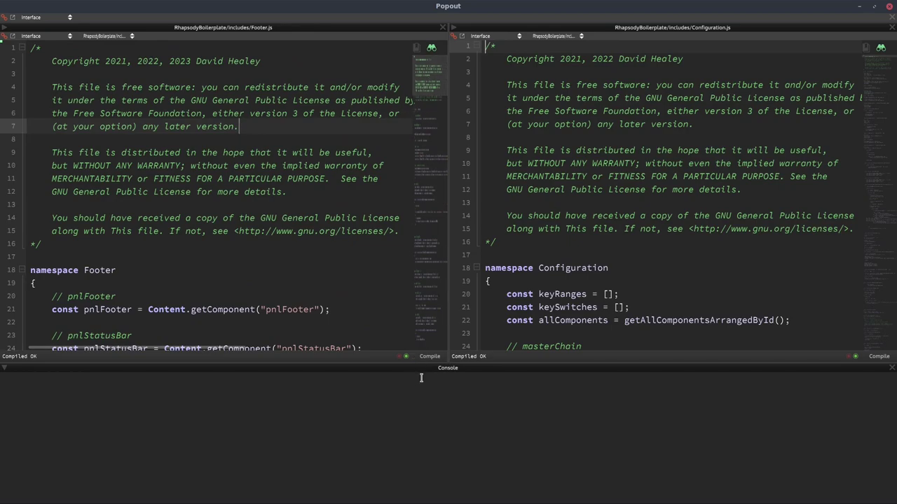
pyautogui.click(744, 281)
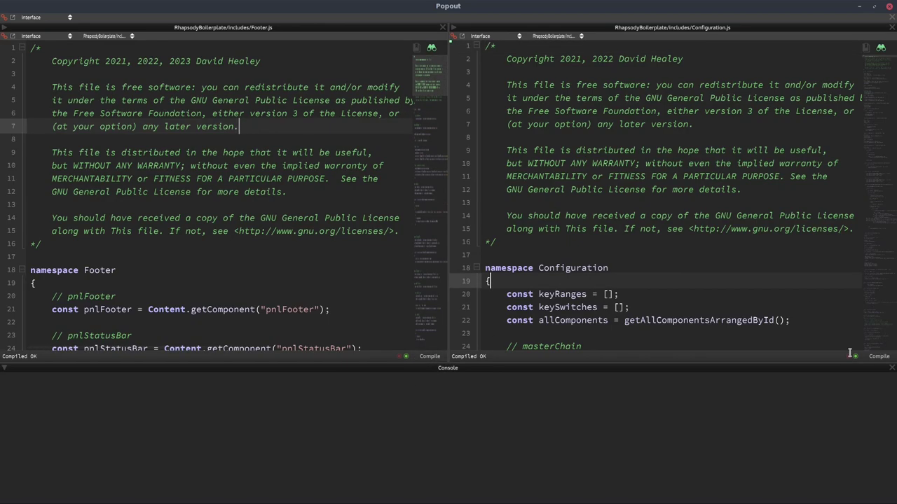
pyautogui.click(584, 243)
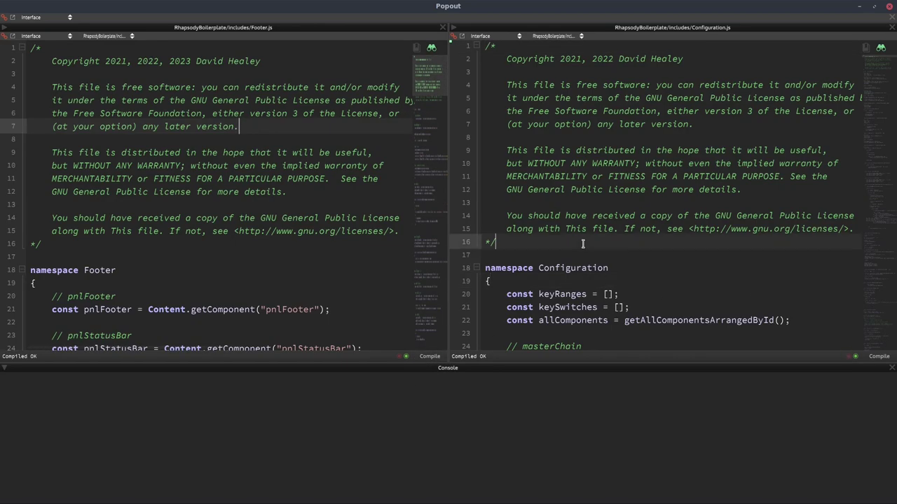
pyautogui.click(423, 62)
pyautogui.moveTo(423, 67); pyautogui.dragTo(424, 129)
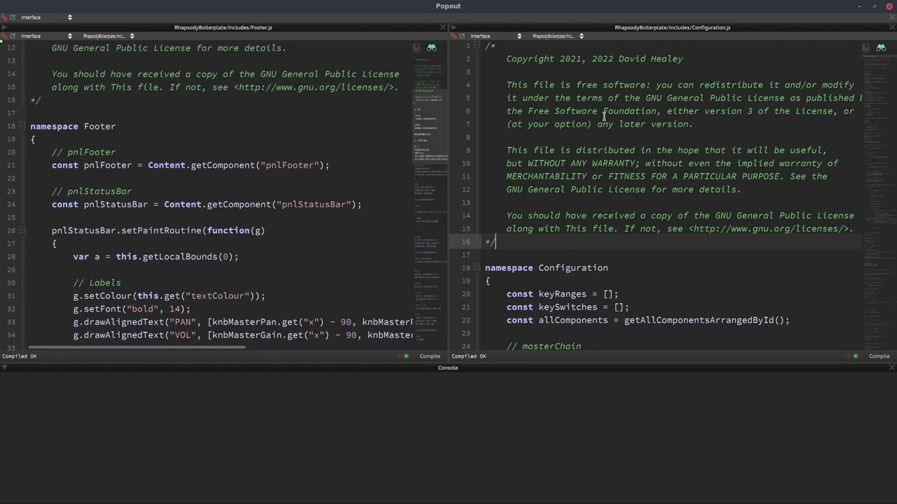
pyautogui.moveTo(879, 77); pyautogui.dragTo(798, 124)
pyautogui.click(680, 113)
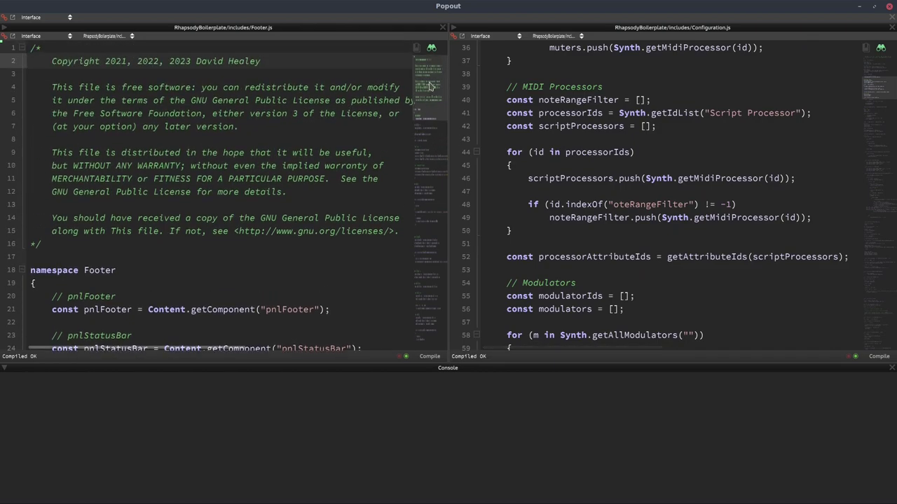
pyautogui.moveTo(892, 88); pyautogui.dragTo(880, 68)
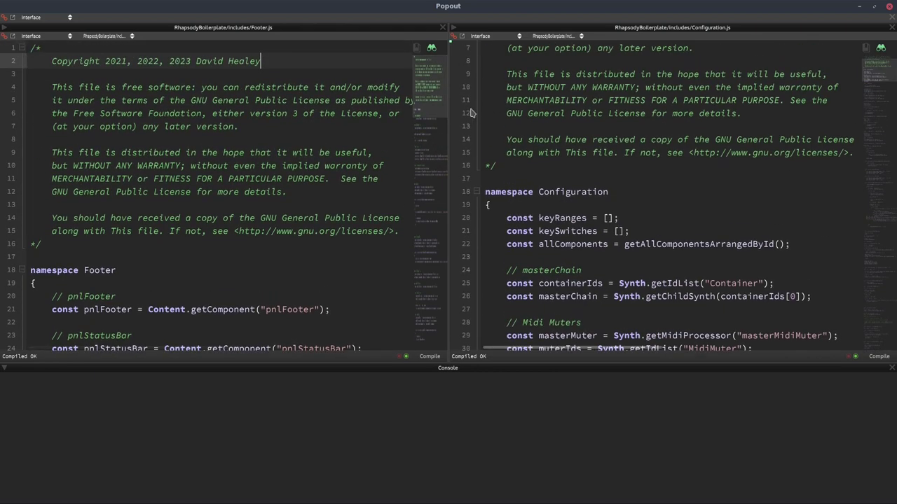
pyautogui.click(153, 126)
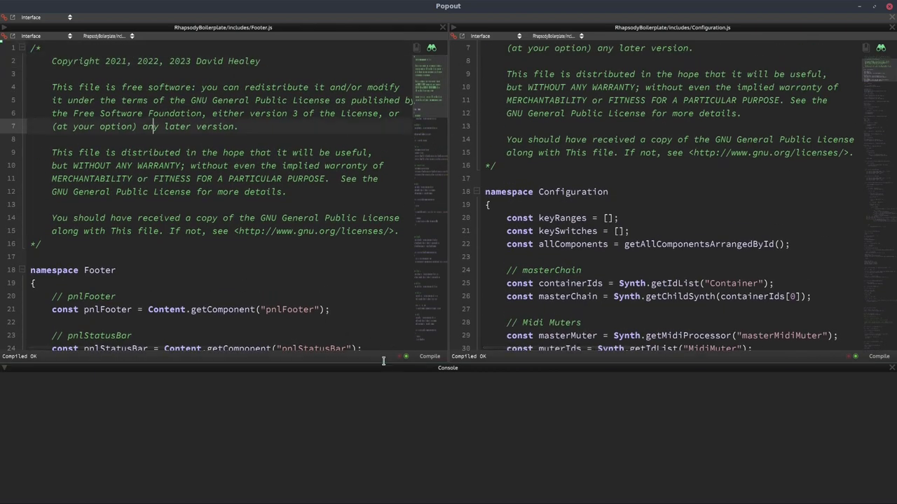
# Shrink the console so the editors show more lines, then re-maximise the Popout
pyautogui.moveTo(383, 361); pyautogui.dragTo(383, 399)
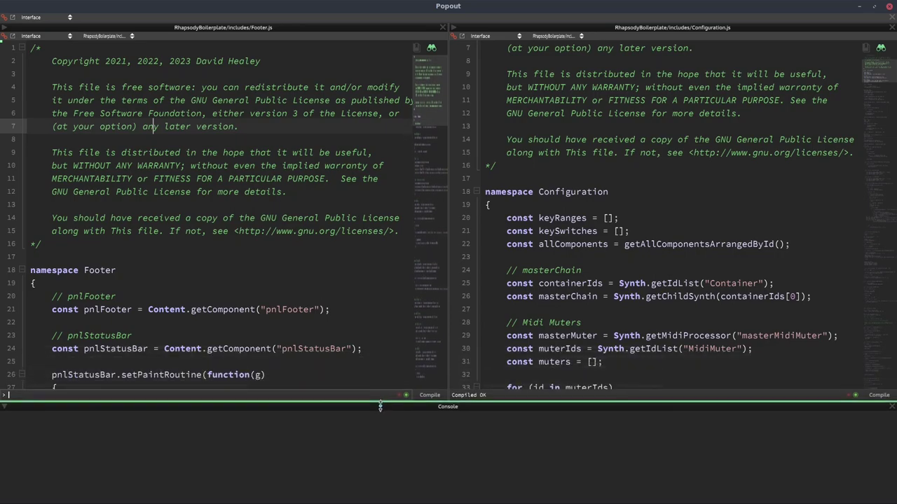
pyautogui.click(312, 132)
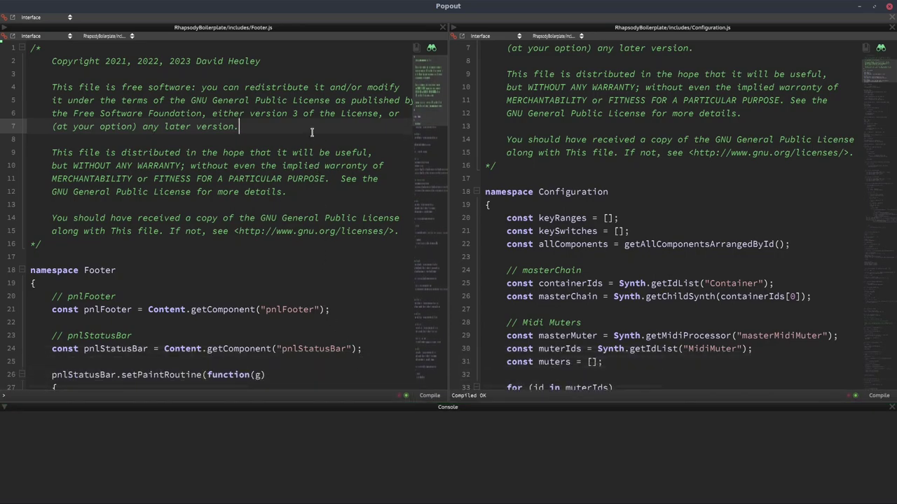
pyautogui.click(308, 88)
pyautogui.moveTo(234, 7); pyautogui.dragTo(241, 36)
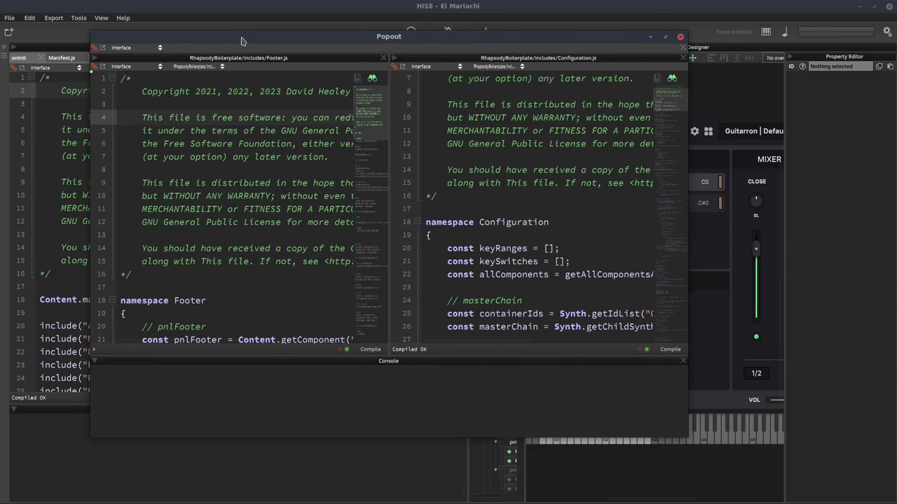
pyautogui.doubleClick(241, 39)
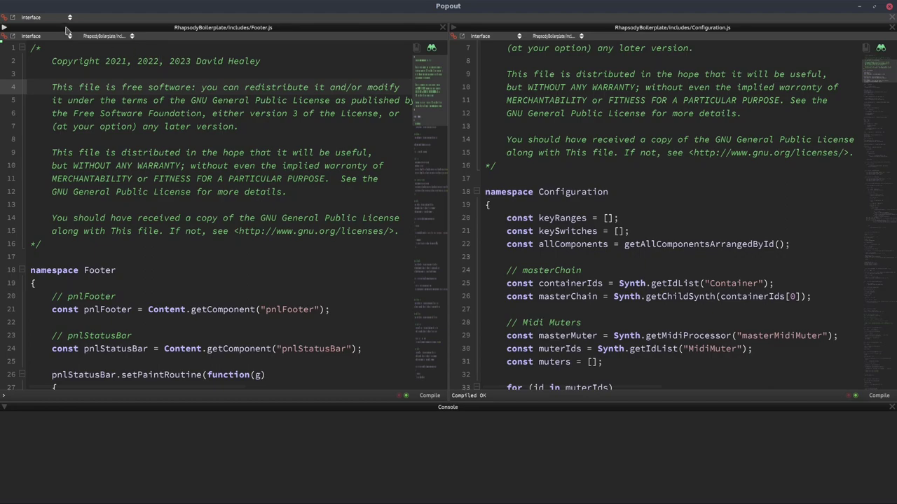
# Connect both editors to articulationGainHandler, showing onNoteOn left and onNoteOff right
pyautogui.click(34, 17)
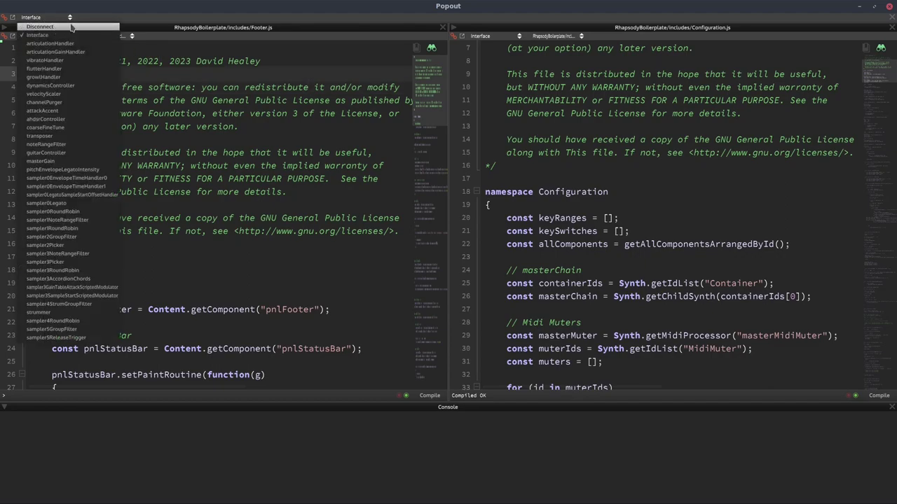
pyautogui.click(95, 51)
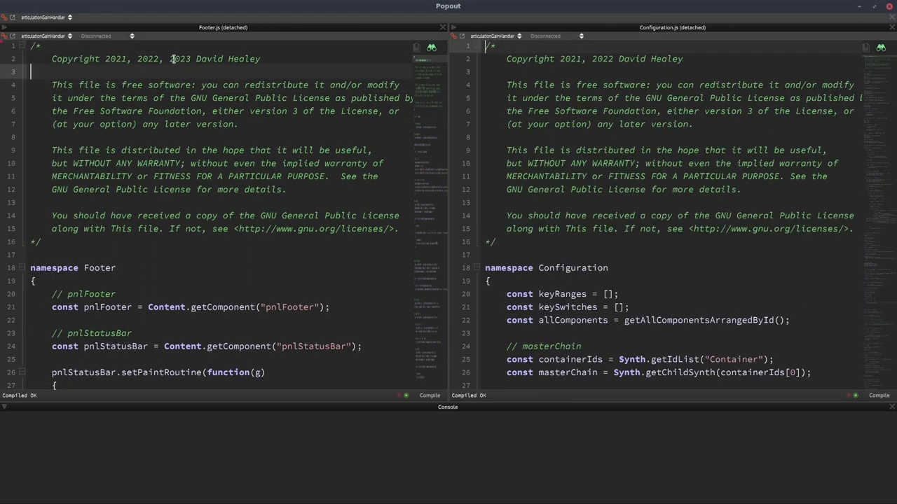
pyautogui.click(97, 36)
pyautogui.click(94, 60)
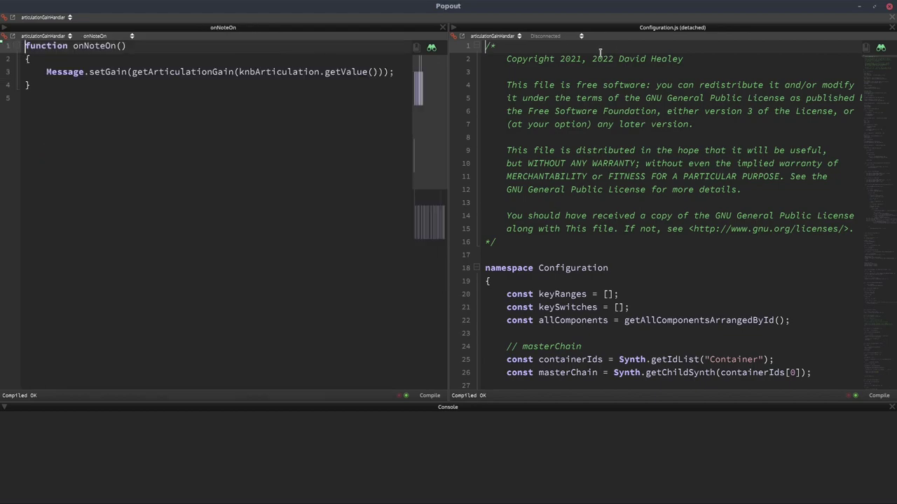
pyautogui.click(559, 36)
pyautogui.click(557, 74)
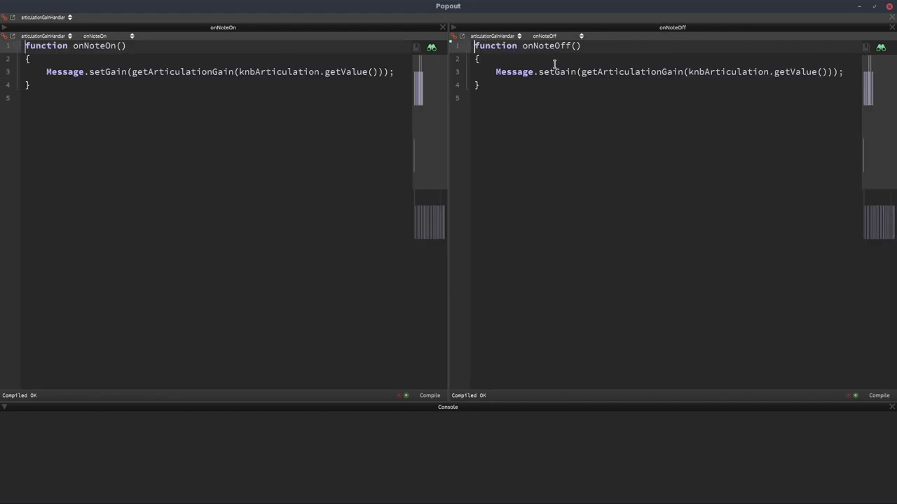
# Reconnect both editors to the Interface script
pyautogui.click(37, 17)
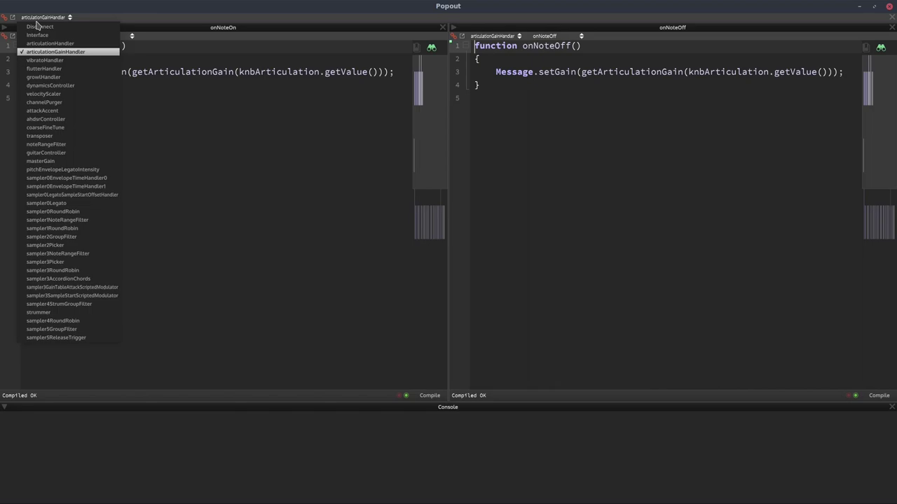
pyautogui.click(214, 79)
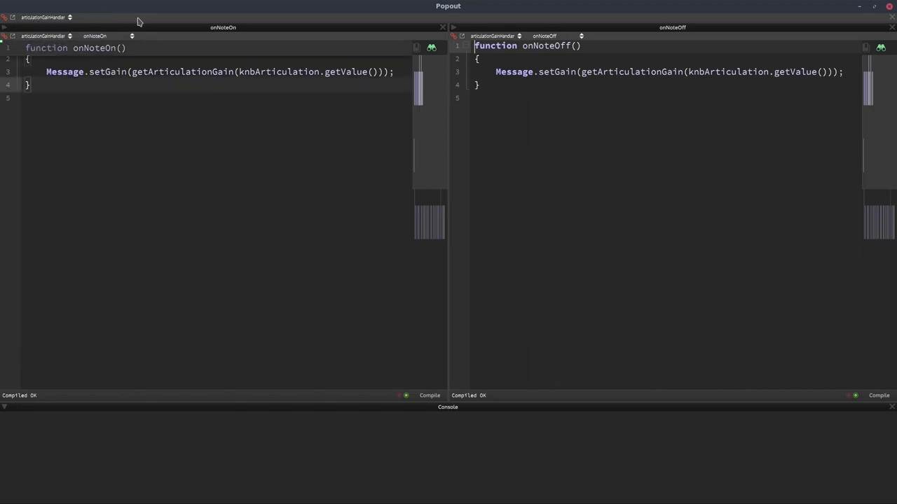
pyautogui.click(46, 19)
pyautogui.click(42, 35)
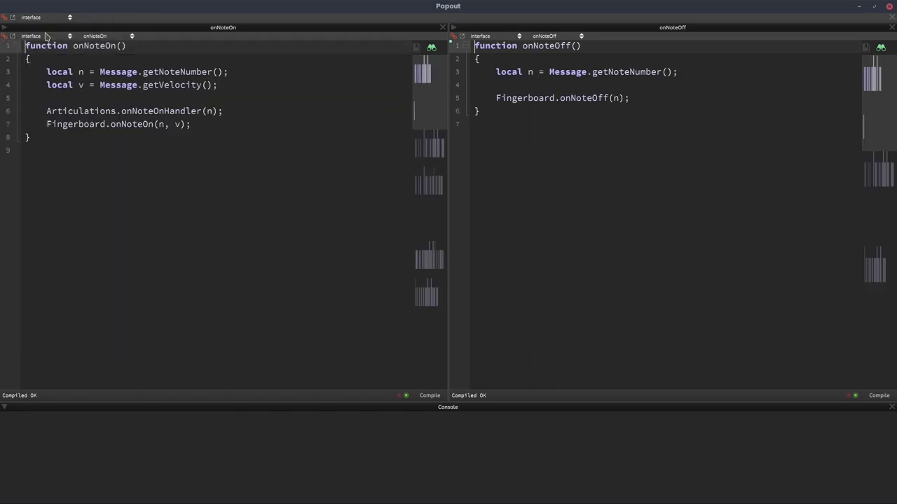
pyautogui.click(588, 117)
pyautogui.click(306, 132)
pyautogui.click(35, 36)
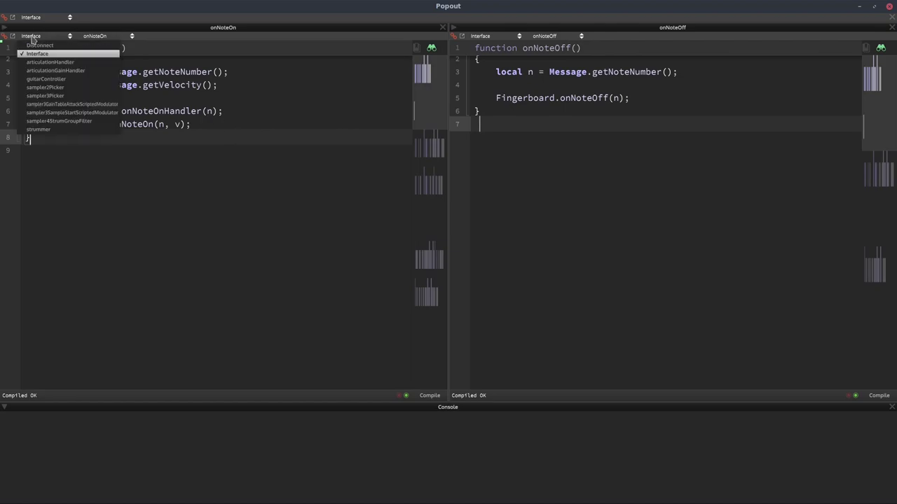
pyautogui.click(96, 54)
# Load the onInit callback into both editors and close the Popout window
pyautogui.click(98, 36)
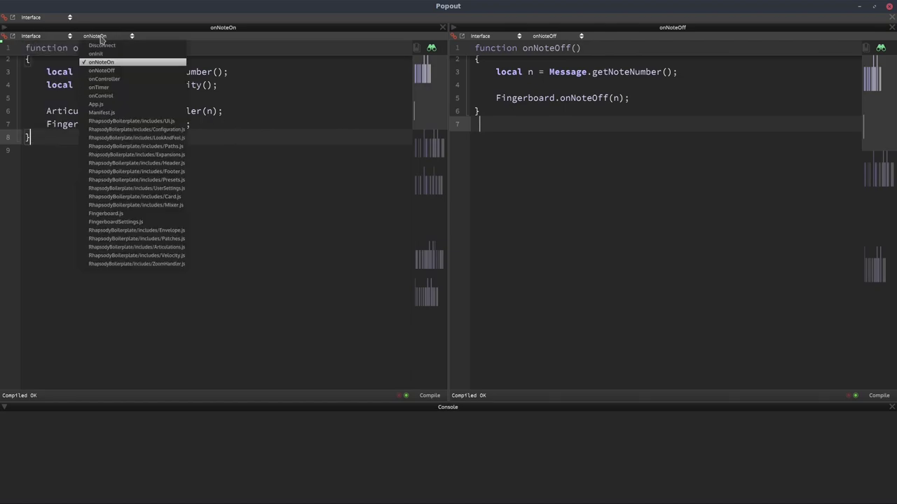
pyautogui.click(98, 54)
pyautogui.click(37, 18)
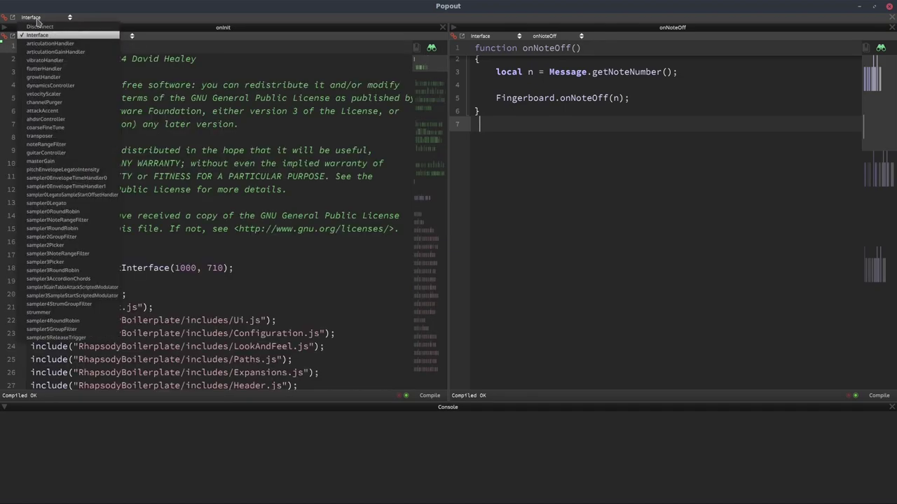
pyautogui.click(37, 35)
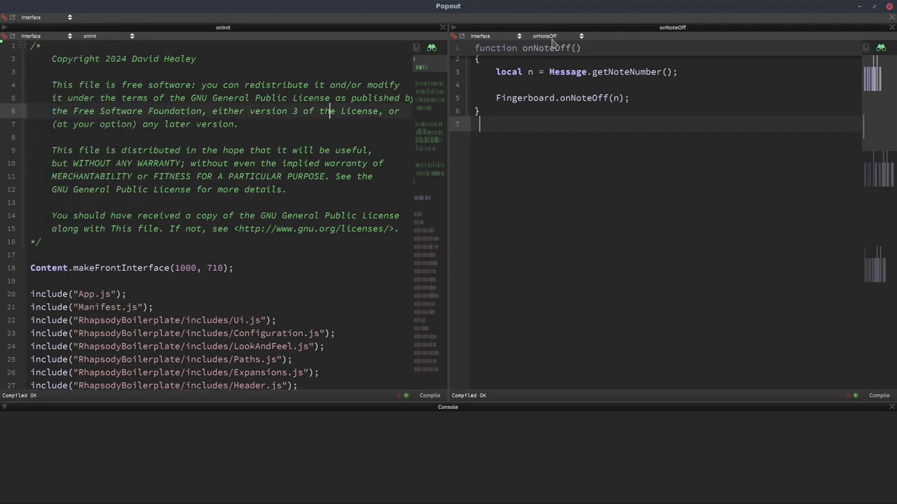
pyautogui.click(544, 36)
pyautogui.click(555, 54)
pyautogui.click(342, 127)
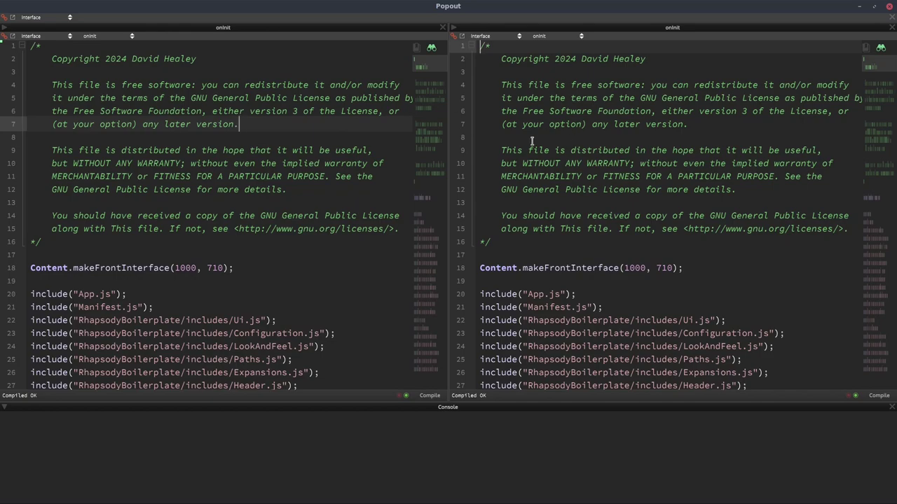
pyautogui.click(862, 7)
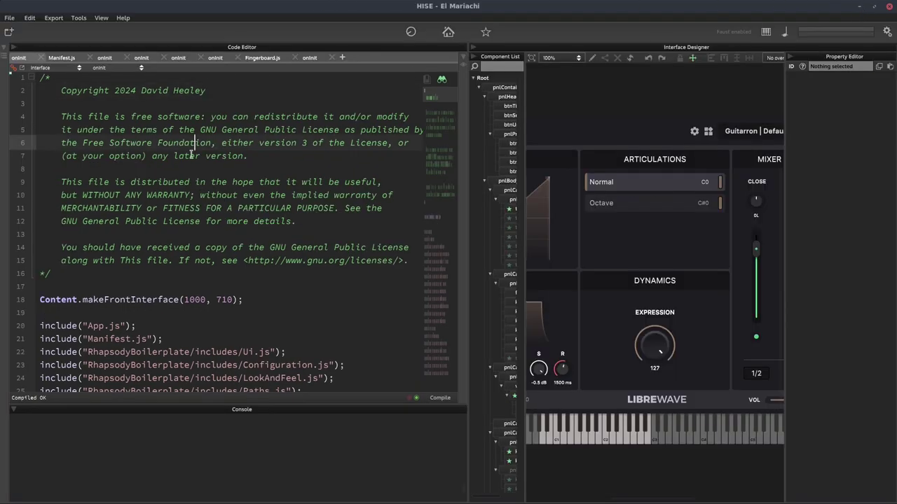
# Switch to View > Show Custom Workspace and unfold the Module Tree beside the Code Editor
pyautogui.click(100, 20)
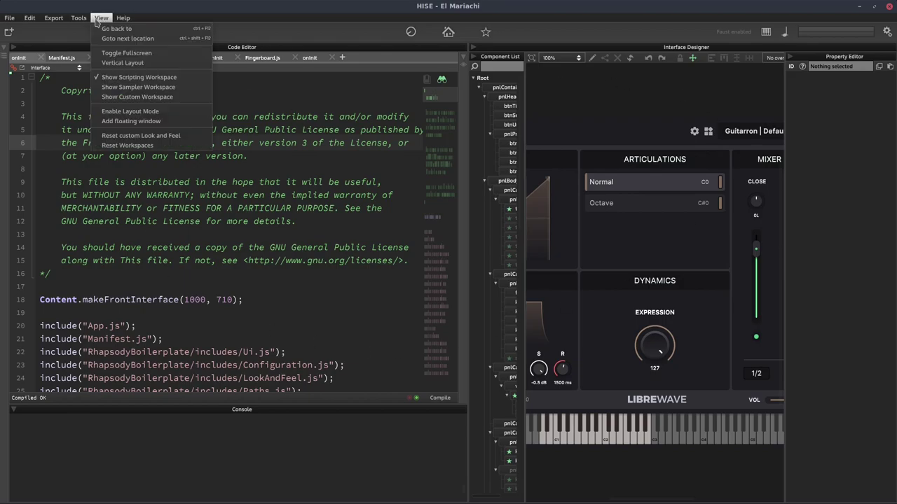
pyautogui.click(120, 97)
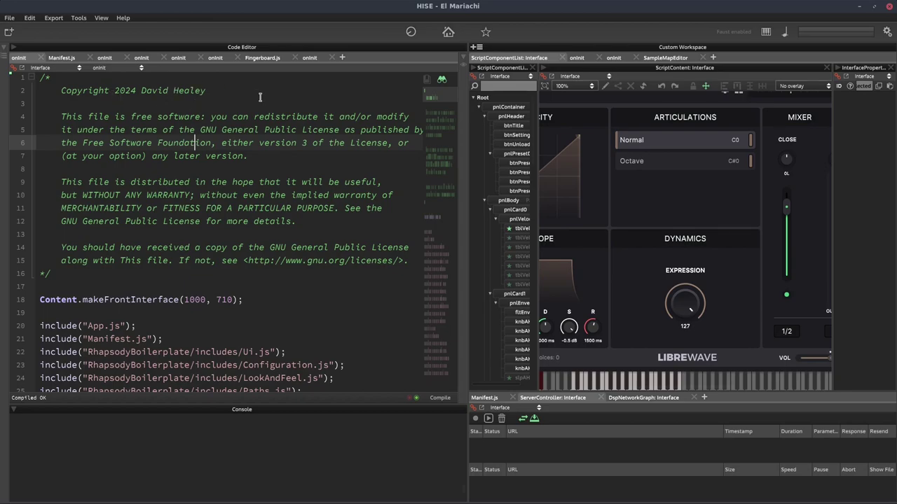
pyautogui.click(6, 47)
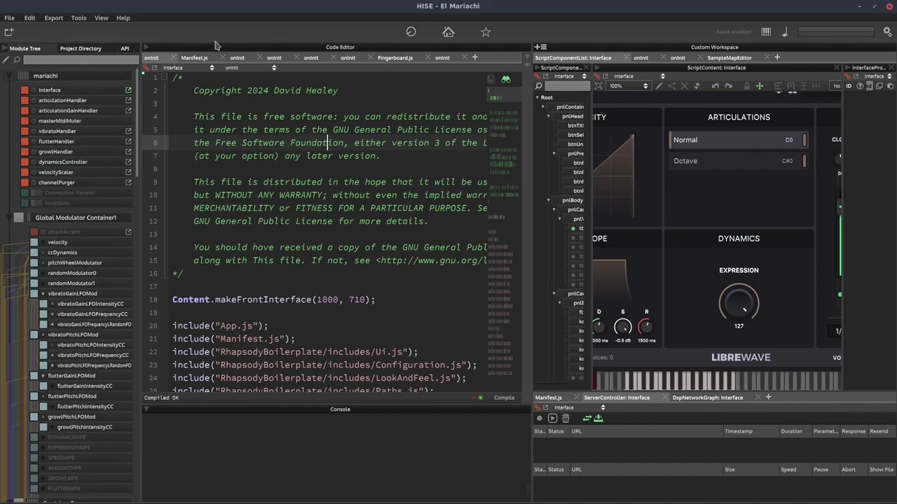
pyautogui.click(293, 116)
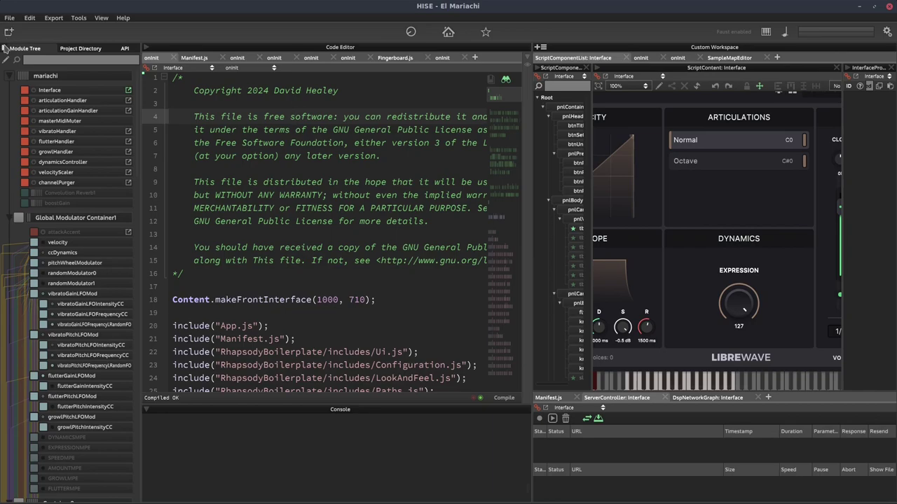
# Fold away the Module Tree and Code Editor, then show onInit in the top pane
pyautogui.click(4, 48)
pyautogui.click(4, 48)
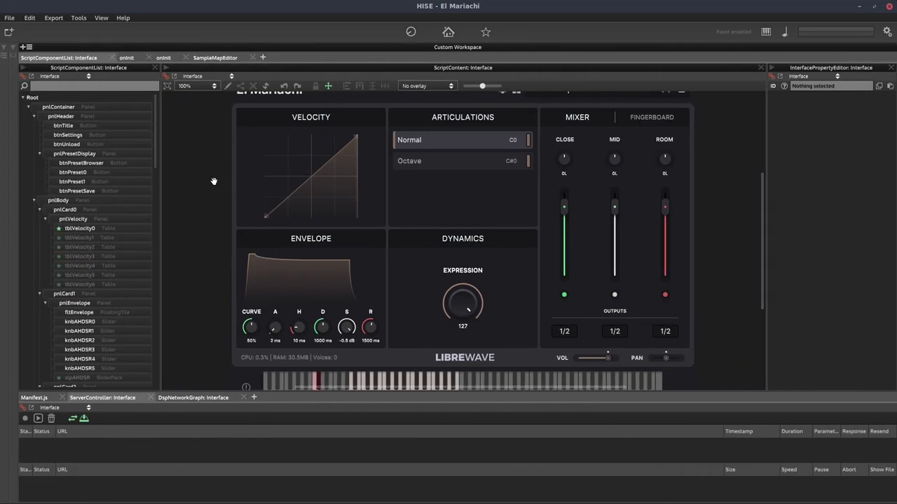
pyautogui.scroll(-3, 700, 210)
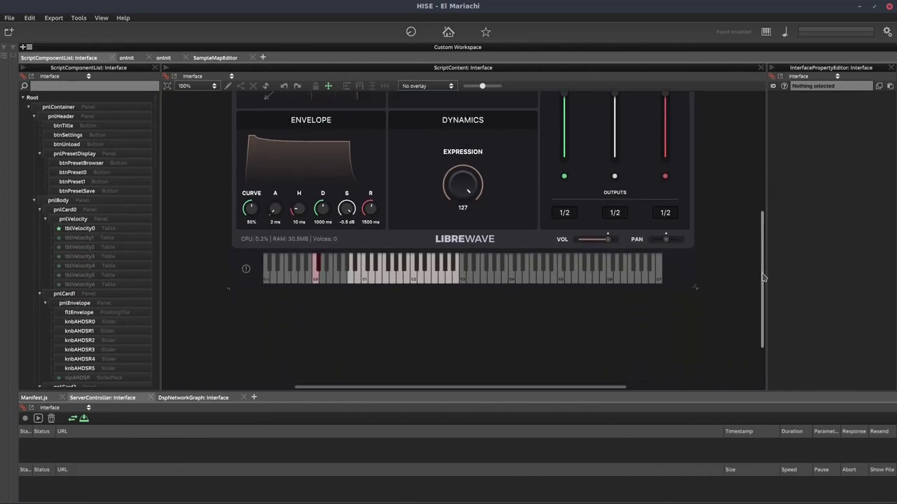
pyautogui.scroll(8, 596, 182)
pyautogui.scroll(-7, 493, 161)
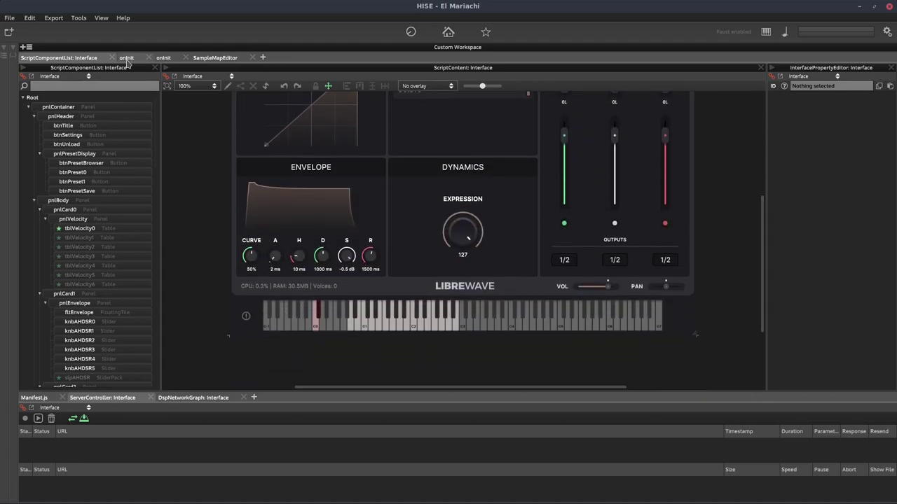
pyautogui.click(163, 58)
# Load Sampler0 into the SampleMapEditor, return to onInit and unfold the code editor
pyautogui.click(216, 60)
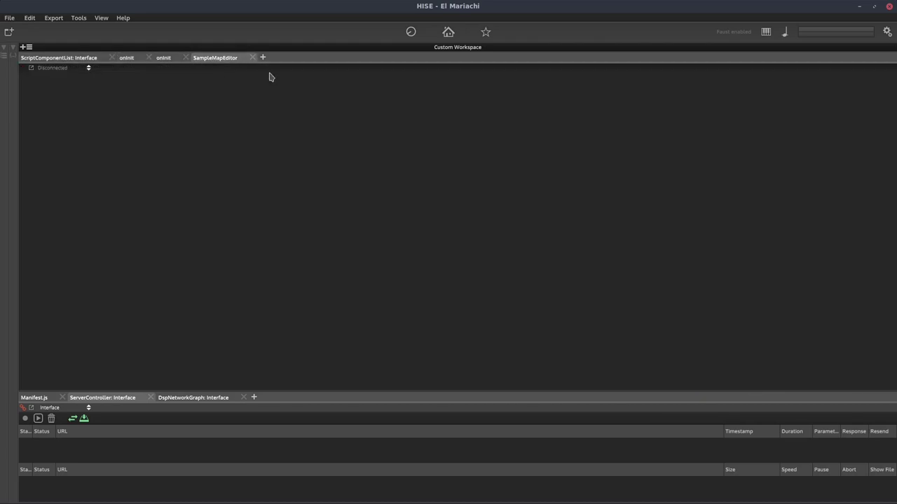
pyautogui.click(76, 71)
pyautogui.click(64, 87)
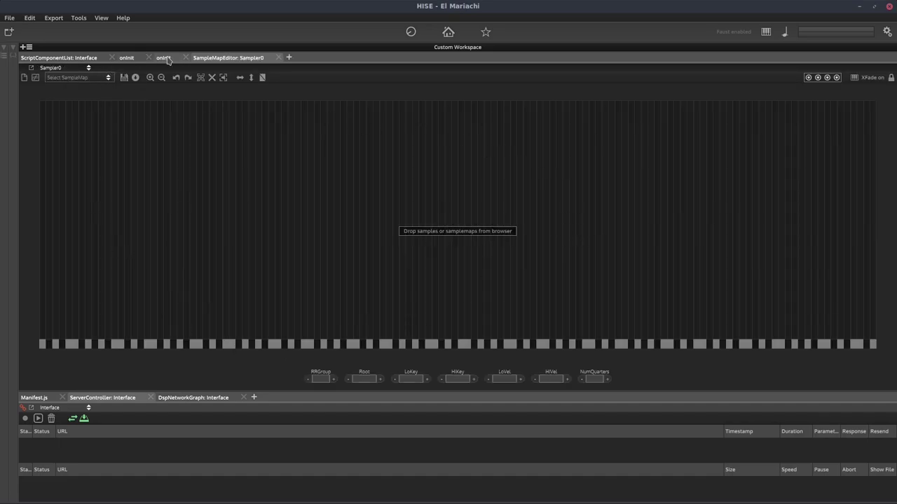
pyautogui.click(126, 57)
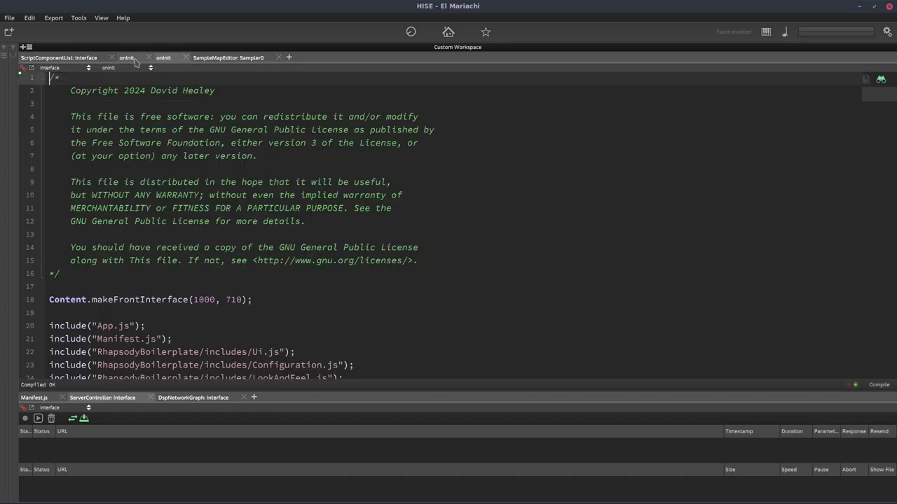
pyautogui.click(13, 47)
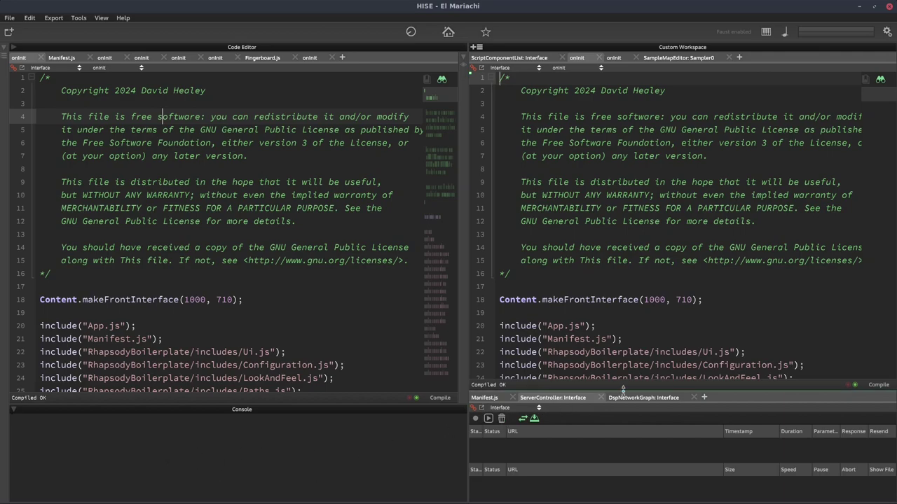
# Enlarge the bottom pane showing the DSP network graph, with the interface designer on top
pyautogui.click(490, 399)
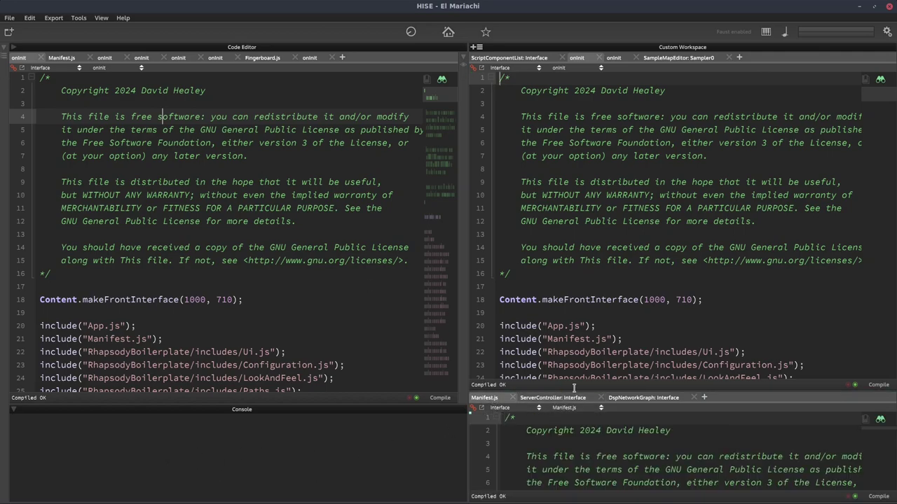
pyautogui.moveTo(574, 391); pyautogui.dragTo(620, 274)
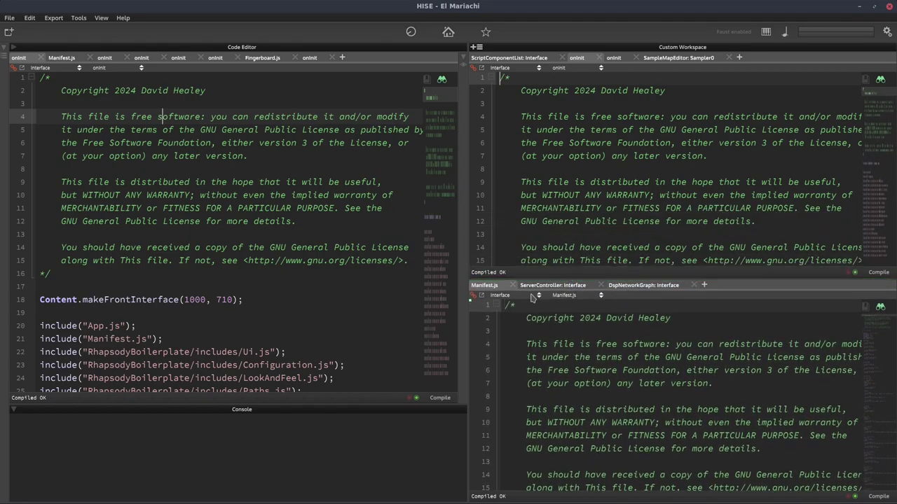
pyautogui.click(551, 286)
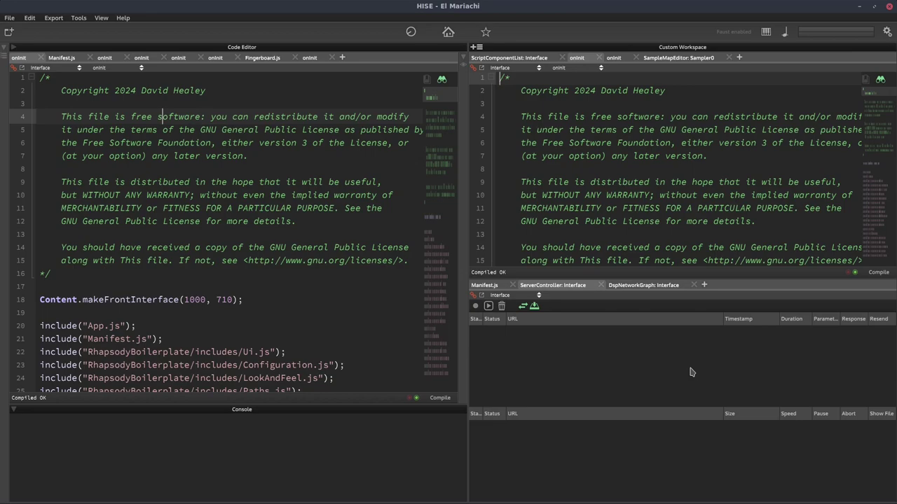
pyautogui.click(652, 288)
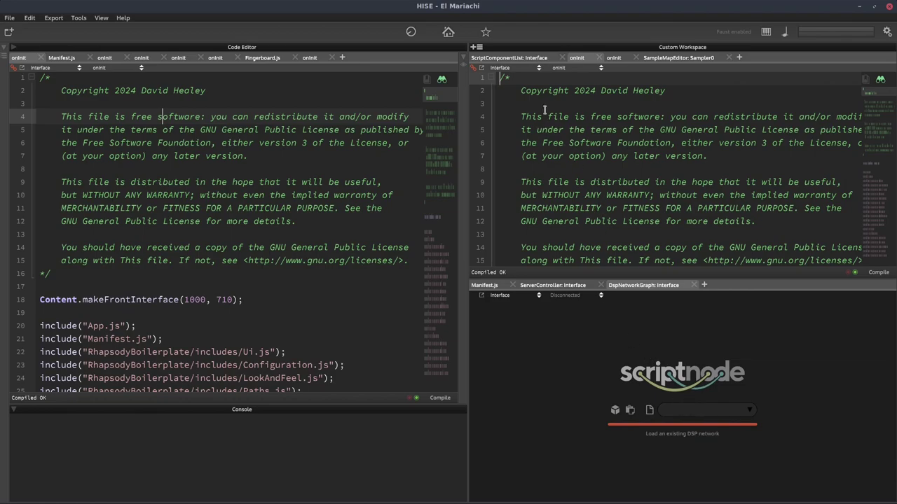
pyautogui.click(532, 60)
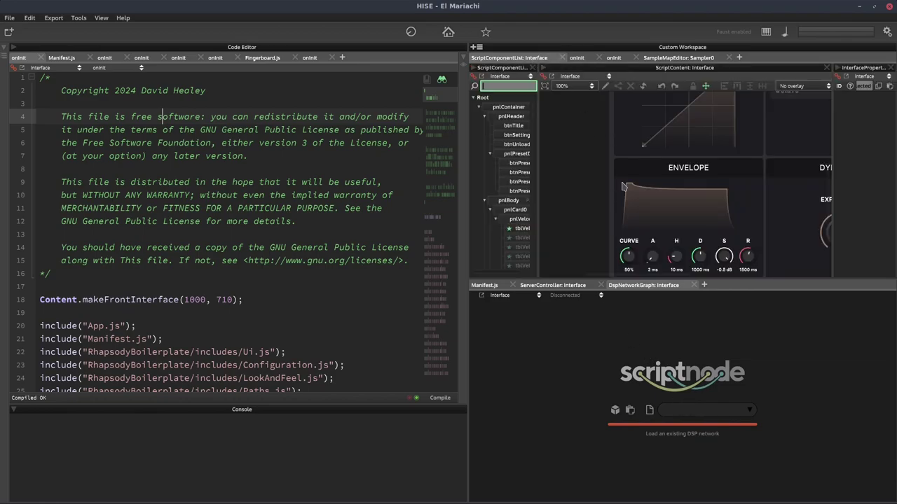